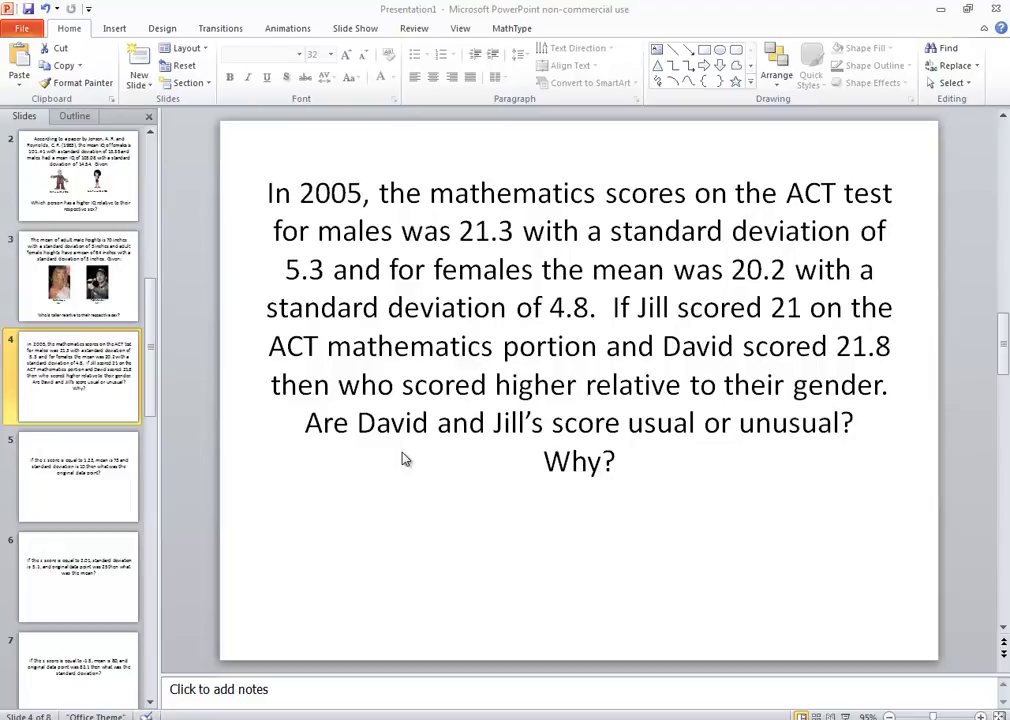
# Step: Leave the ACT z-score problem slide and switch over to the Free Notes page
pyautogui.hotkey('alt', 'Tab')
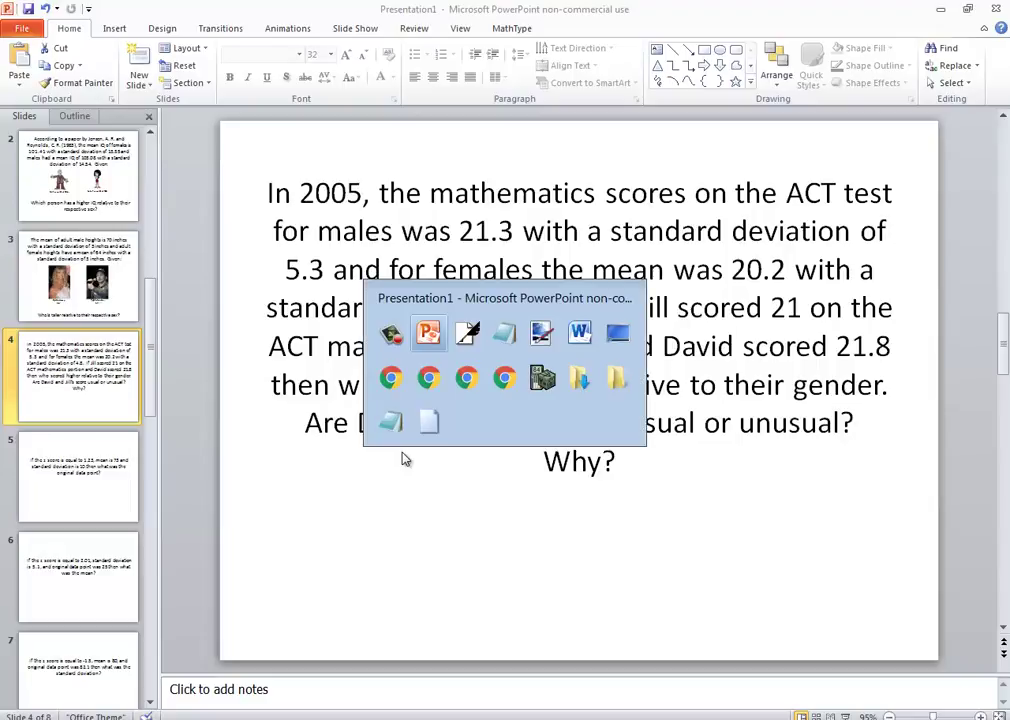
# Step: Handwrite underlined DAVID and JILL column headings across the top of the notes
pyautogui.hotkey('alt', 'Tab')
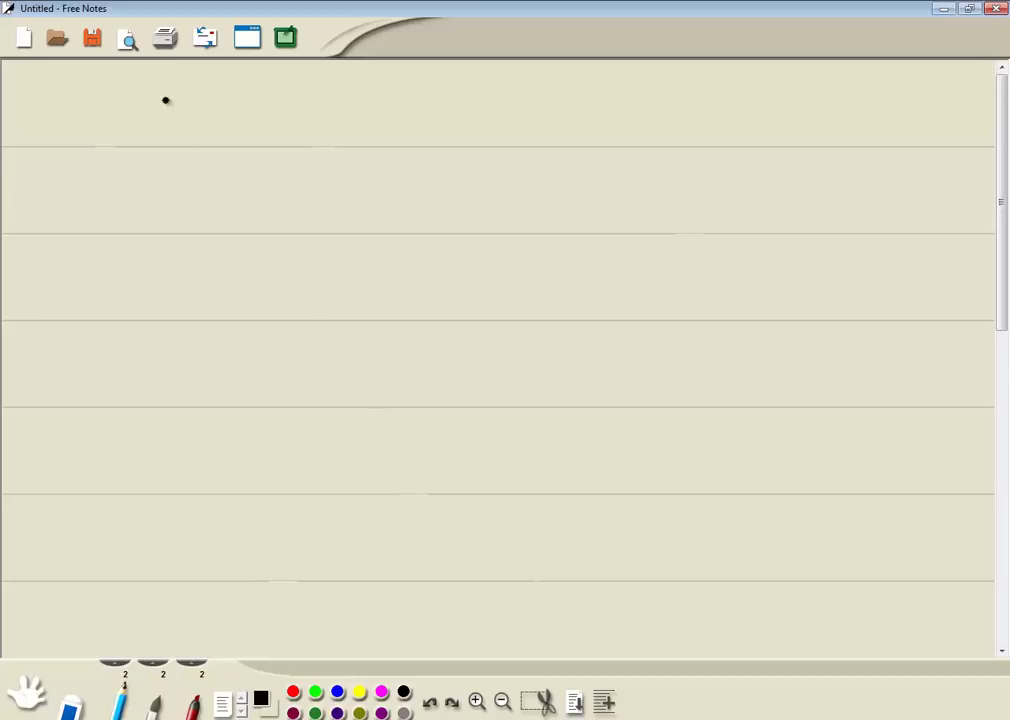
pyautogui.hotkey('alt', 'Tab')
pyautogui.hotkey('alt', 'Tab')
pyautogui.moveTo(130, 100)
pyautogui.mouseDown()
pyautogui.moveTo(131, 130)
pyautogui.moveTo(186, 103)
pyautogui.moveTo(189, 130)
pyautogui.mouseUp()
pyautogui.moveTo(195, 103); pyautogui.dragTo(196, 130)
pyautogui.moveTo(128, 137); pyautogui.dragTo(210, 131)
pyautogui.moveTo(326, 108); pyautogui.dragTo(345, 108)
pyautogui.moveTo(337, 108)
pyautogui.mouseDown()
pyautogui.moveTo(327, 130)
pyautogui.moveTo(378, 131)
pyautogui.mouseUp()
pyautogui.moveTo(384, 108); pyautogui.dragTo(396, 131)
pyautogui.moveTo(318, 145); pyautogui.dragTo(400, 142)
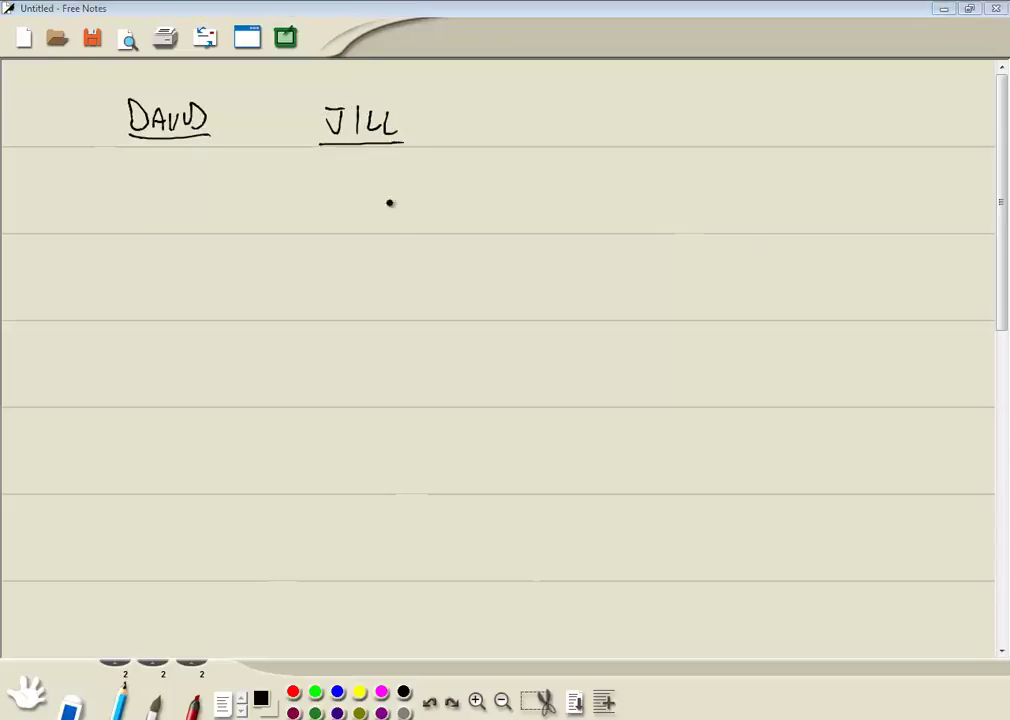
# Step: Under DAVID, write μ = 21.3 and σ = 5.3 read from the slide
pyautogui.hotkey('alt', 'Tab')
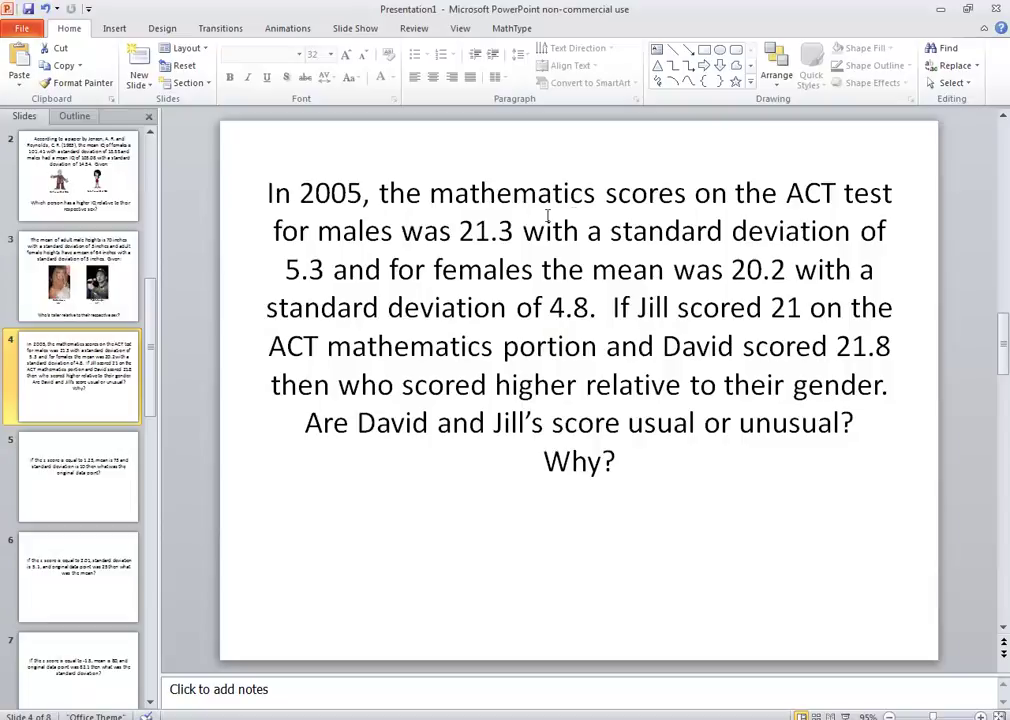
pyautogui.hotkey('alt', 'Tab')
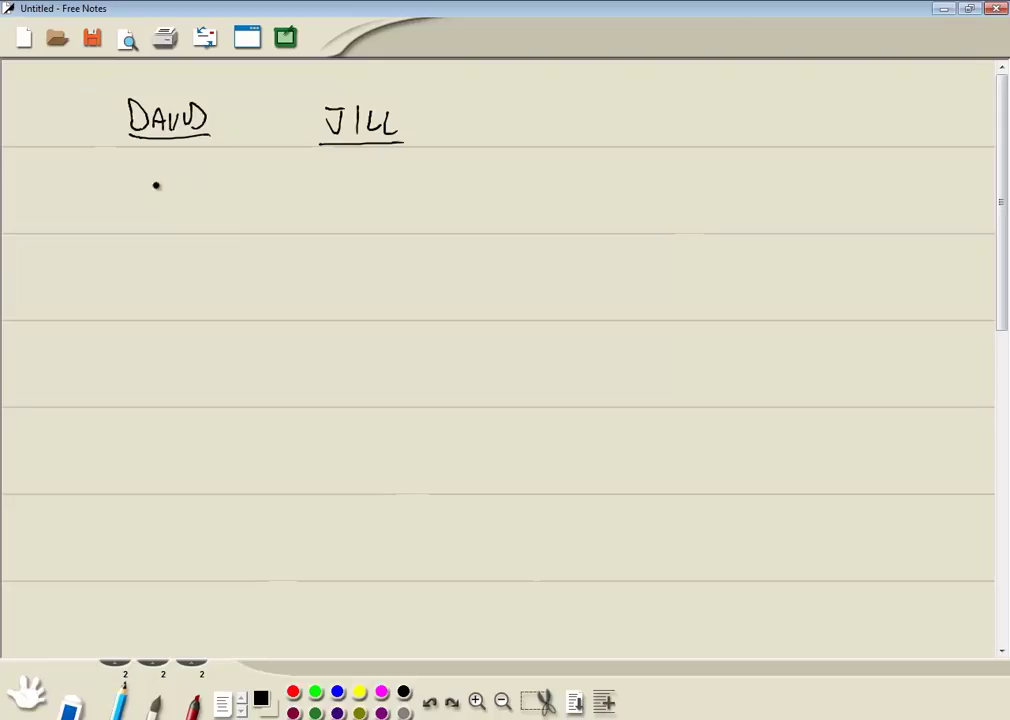
pyautogui.moveTo(110, 161)
pyautogui.mouseDown()
pyautogui.moveTo(121, 176)
pyautogui.moveTo(146, 168)
pyautogui.moveTo(168, 181)
pyautogui.mouseUp()
pyautogui.click(160, 166)
pyautogui.moveTo(174, 165)
pyautogui.mouseDown()
pyautogui.moveTo(174, 182)
pyautogui.moveTo(198, 180)
pyautogui.mouseUp()
pyautogui.hotkey('alt', 'Tab')
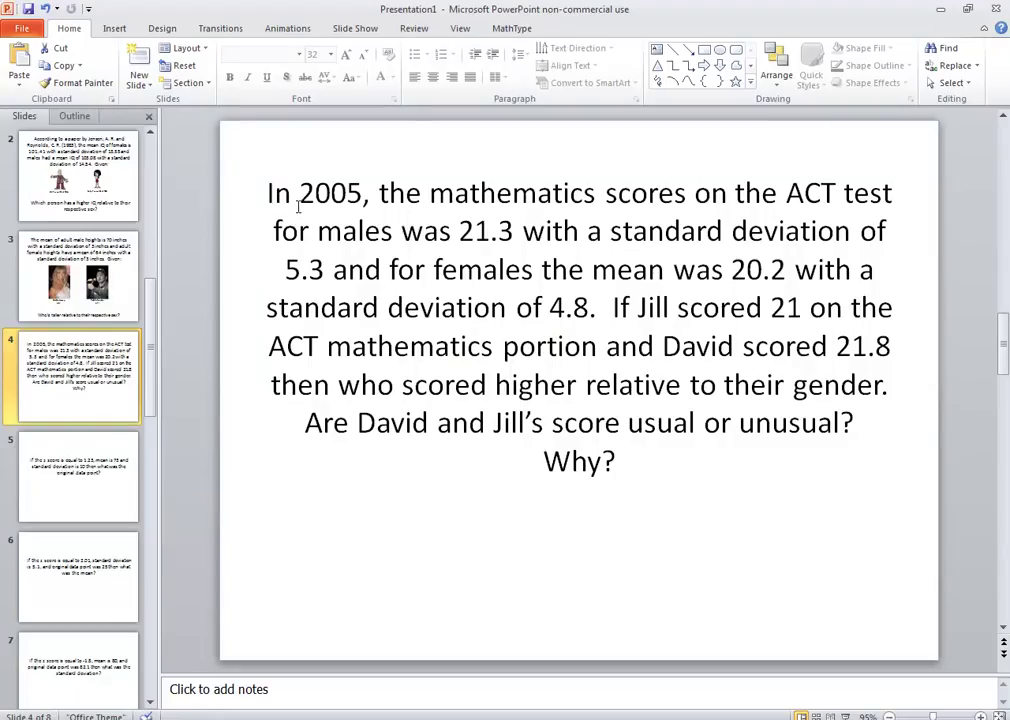
pyautogui.hotkey('alt', 'Tab')
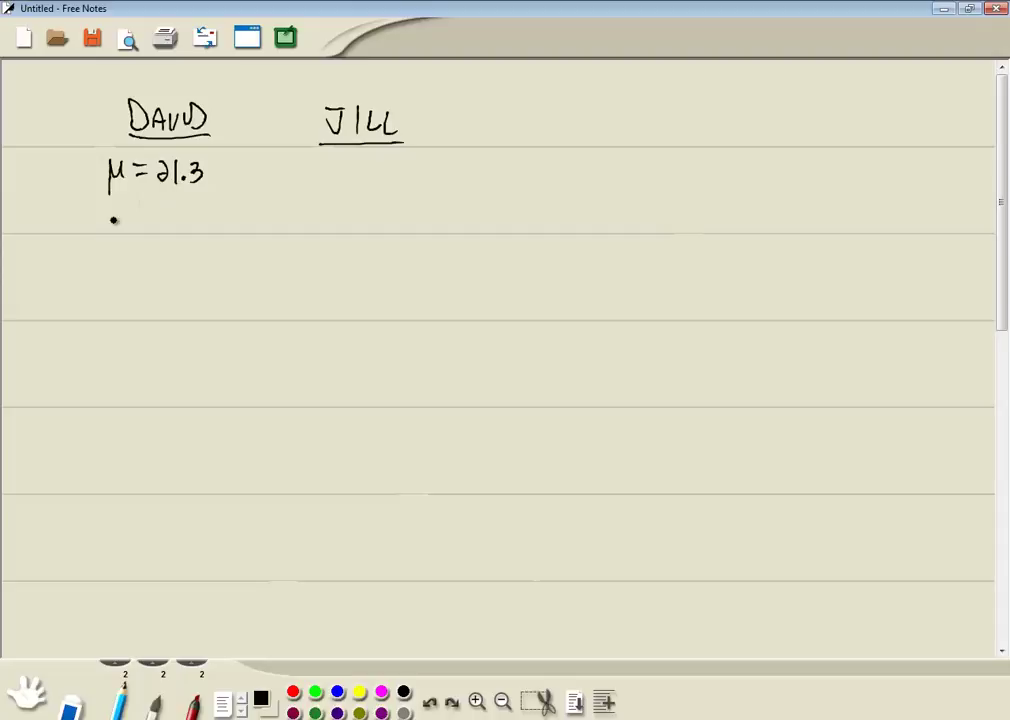
pyautogui.moveTo(113, 220)
pyautogui.mouseDown()
pyautogui.moveTo(126, 206)
pyautogui.moveTo(144, 217)
pyautogui.mouseUp()
pyautogui.moveTo(128, 227); pyautogui.dragTo(182, 231)
pyautogui.click(176, 229)
# Step: Under JILL, write μ = 20.2 and σ = 4.8 from the slide
pyautogui.hotkey('alt', 'Tab')
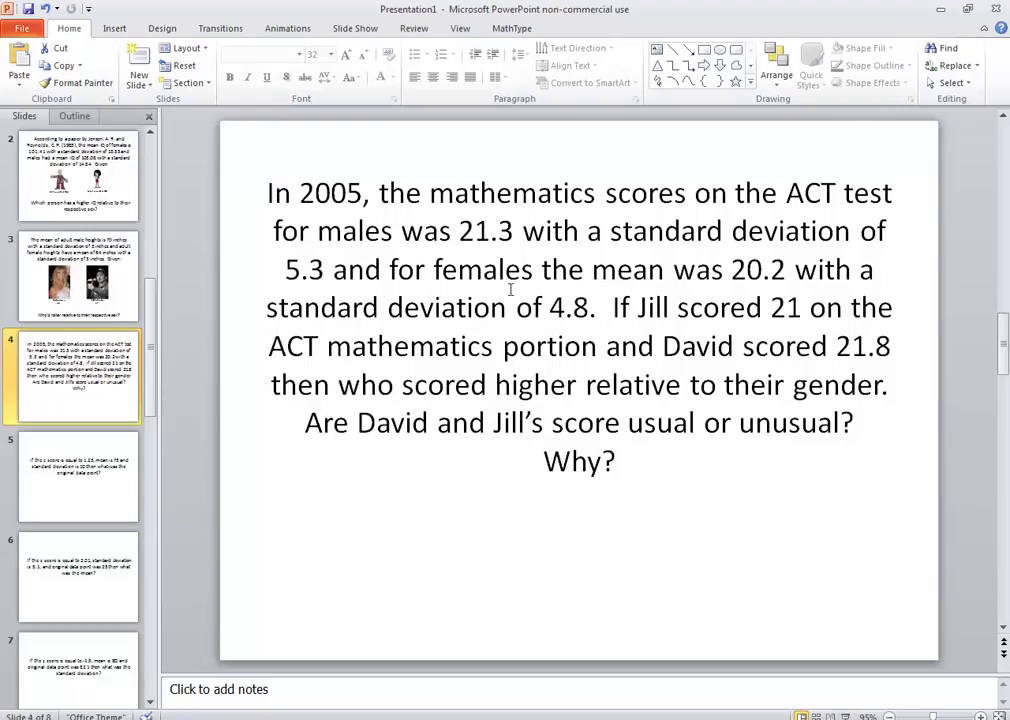
pyautogui.hotkey('alt', 'Tab')
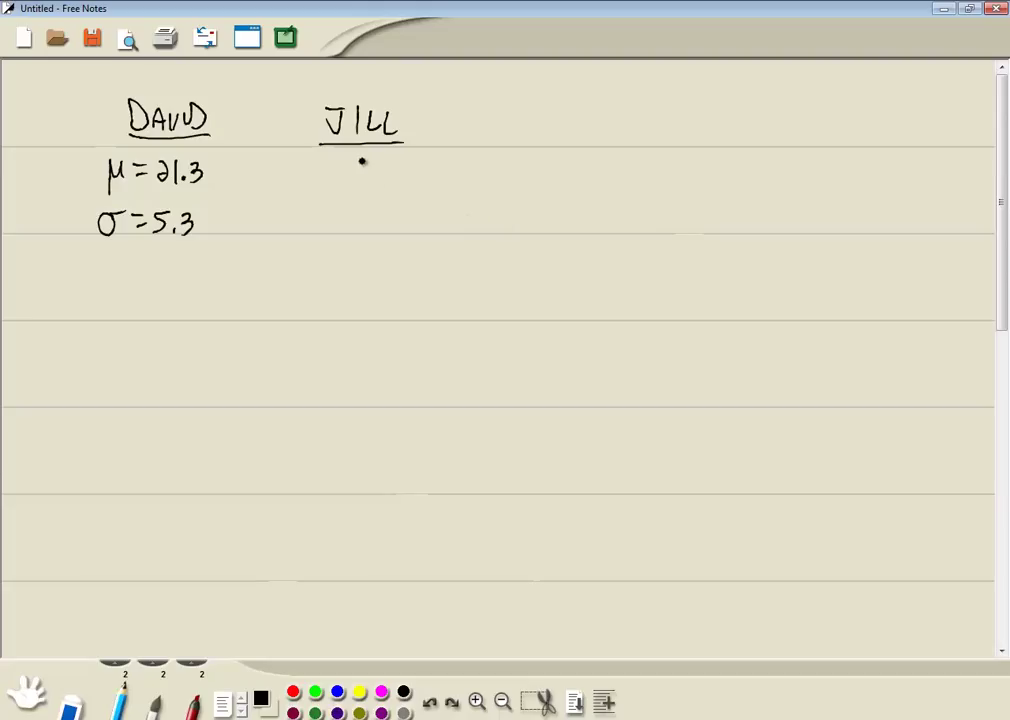
pyautogui.moveTo(323, 168)
pyautogui.mouseDown()
pyautogui.moveTo(324, 186)
pyautogui.moveTo(337, 167)
pyautogui.moveTo(358, 168)
pyautogui.mouseUp()
pyautogui.moveTo(346, 178)
pyautogui.mouseDown()
pyautogui.moveTo(379, 179)
pyautogui.moveTo(386, 168)
pyautogui.moveTo(420, 181)
pyautogui.mouseUp()
pyautogui.click(398, 177)
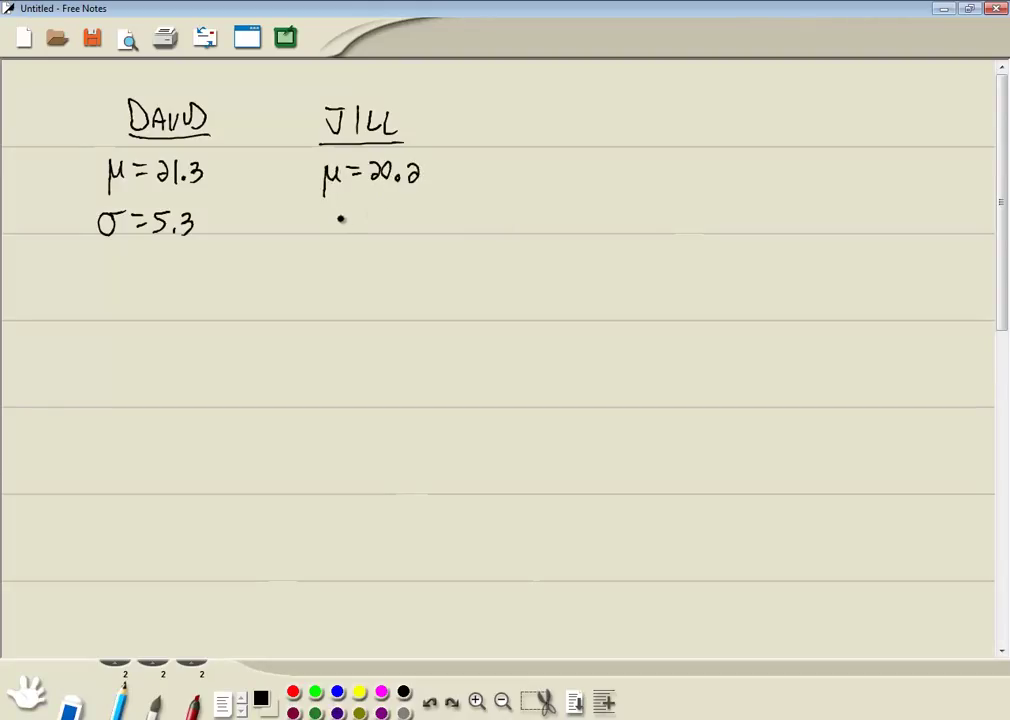
pyautogui.moveTo(346, 212)
pyautogui.mouseDown()
pyautogui.moveTo(334, 215)
pyautogui.moveTo(370, 221)
pyautogui.mouseUp()
pyautogui.moveTo(362, 227); pyautogui.dragTo(375, 227)
pyautogui.hotkey('alt', 'Tab')
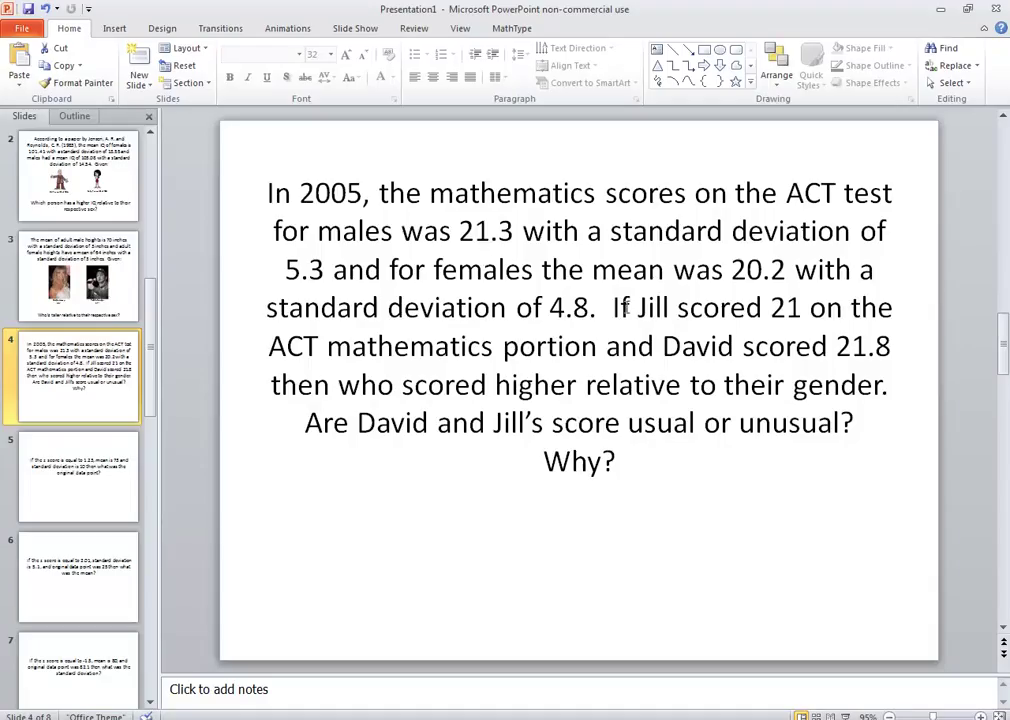
pyautogui.hotkey('alt', 'Tab')
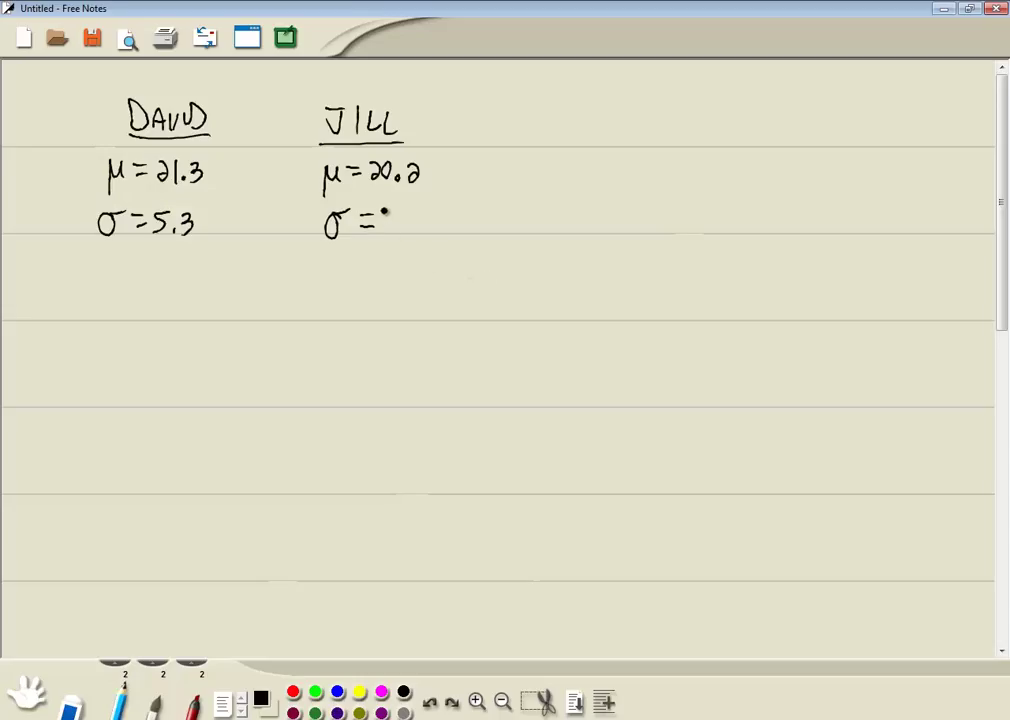
pyautogui.moveTo(398, 207)
pyautogui.mouseDown()
pyautogui.moveTo(404, 236)
pyautogui.moveTo(430, 212)
pyautogui.mouseUp()
pyautogui.click(414, 231)
# Step: Add the scores X = 21 for Jill and X = 21.8 for David
pyautogui.hotkey('alt', 'Tab')
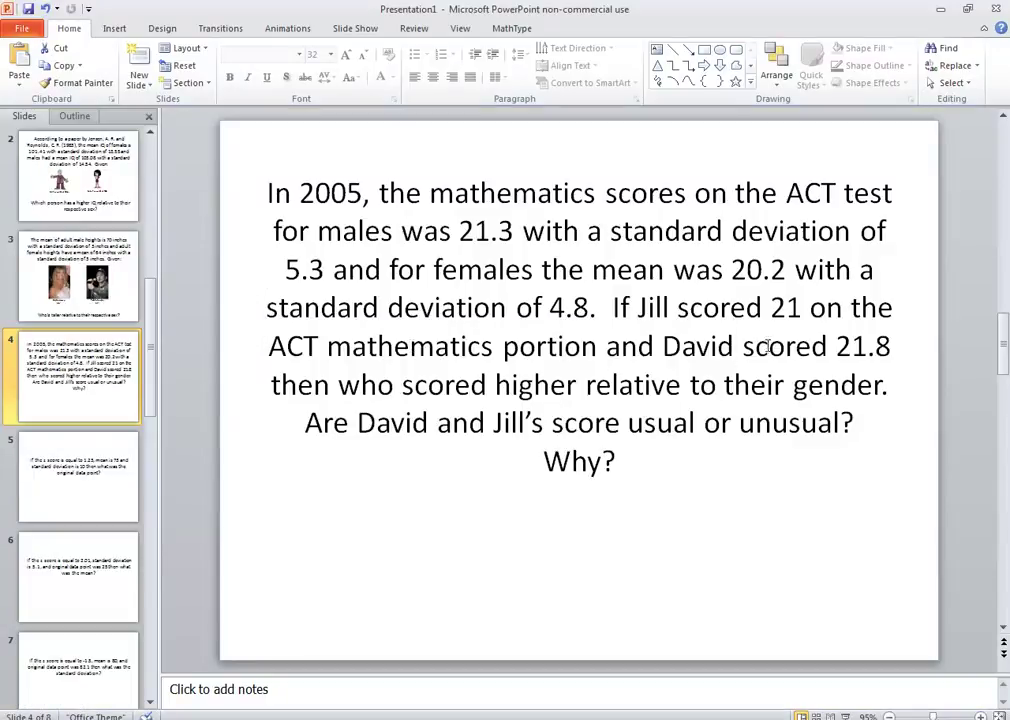
pyautogui.hotkey('alt', 'Tab')
pyautogui.moveTo(327, 266)
pyautogui.mouseDown()
pyautogui.moveTo(343, 291)
pyautogui.moveTo(327, 292)
pyautogui.mouseUp()
pyautogui.moveTo(351, 275); pyautogui.dragTo(362, 275)
pyautogui.moveTo(351, 284)
pyautogui.mouseDown()
pyautogui.moveTo(381, 271)
pyautogui.moveTo(403, 293)
pyautogui.mouseUp()
pyautogui.hotkey('alt', 'Tab')
pyautogui.hotkey('alt', 'Tab')
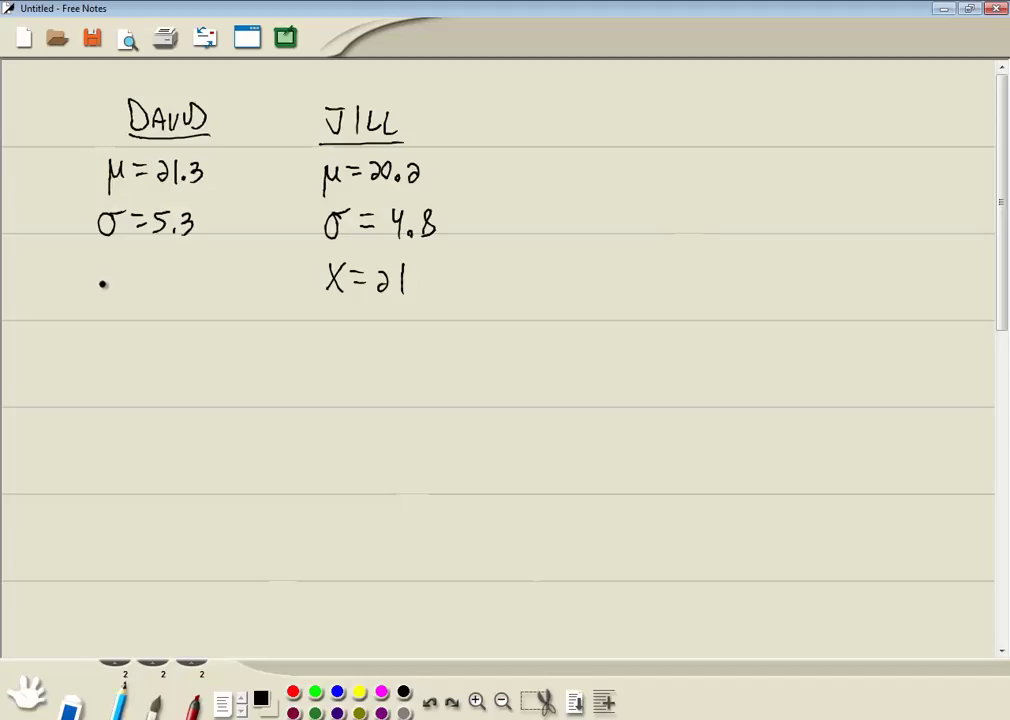
pyautogui.moveTo(86, 268); pyautogui.dragTo(101, 290)
pyautogui.moveTo(101, 268)
pyautogui.mouseDown()
pyautogui.moveTo(86, 290)
pyautogui.moveTo(134, 274)
pyautogui.mouseUp()
pyautogui.moveTo(115, 283)
pyautogui.mouseDown()
pyautogui.moveTo(178, 285)
pyautogui.moveTo(196, 262)
pyautogui.mouseUp()
pyautogui.hotkey('alt', 'Tab')
pyautogui.hotkey('alt', 'Tab')
pyautogui.click(185, 282)
pyautogui.hotkey('alt', 'Tab')
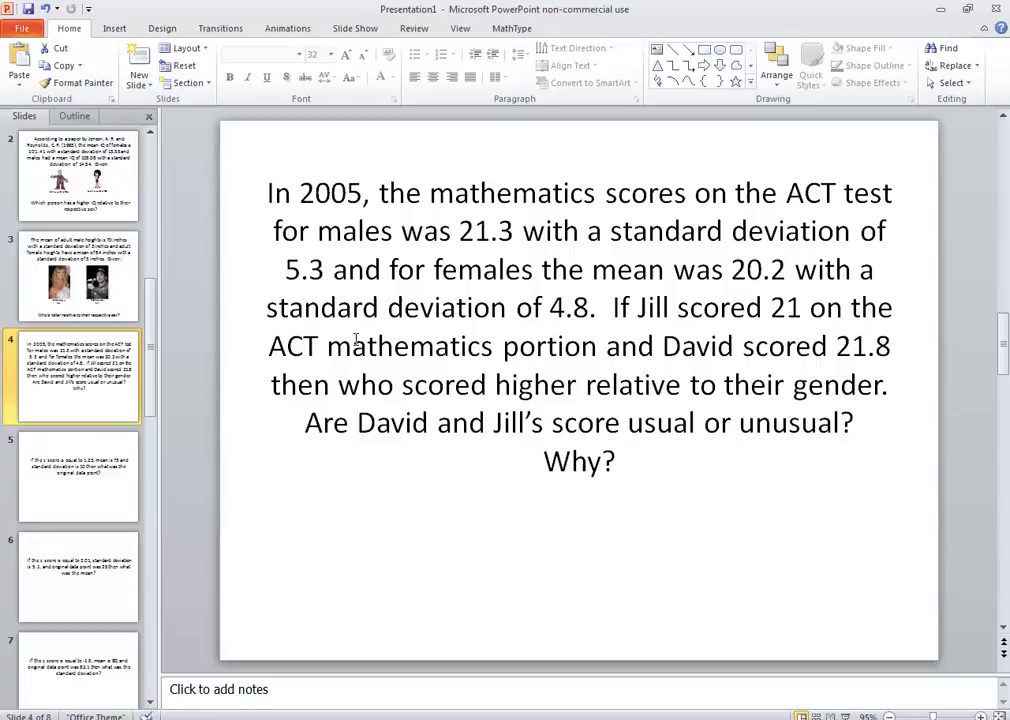
pyautogui.hotkey('alt', 'Tab')
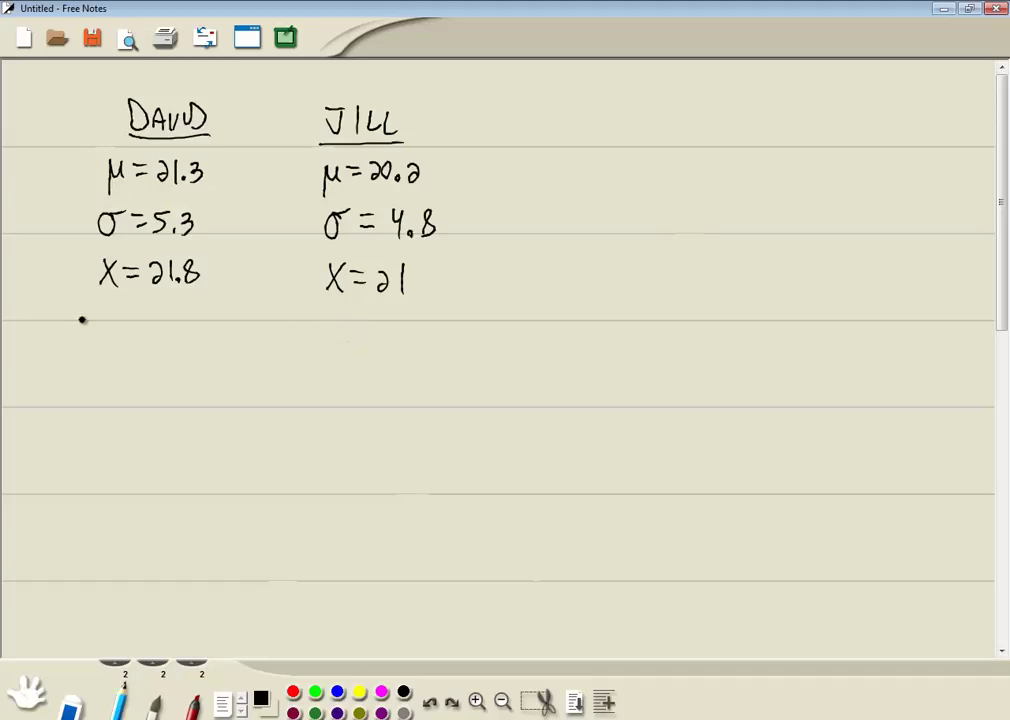
# Step: Write the formula z = (X−μ)/σ below David's values
pyautogui.moveTo(72, 323)
pyautogui.mouseDown()
pyautogui.moveTo(92, 345)
pyautogui.moveTo(121, 332)
pyautogui.mouseUp()
pyautogui.moveTo(101, 340)
pyautogui.mouseDown()
pyautogui.moveTo(157, 325)
pyautogui.moveTo(152, 309)
pyautogui.moveTo(161, 340)
pyautogui.mouseUp()
pyautogui.moveTo(161, 312); pyautogui.dragTo(146, 341)
pyautogui.moveTo(165, 327)
pyautogui.mouseDown()
pyautogui.moveTo(180, 344)
pyautogui.moveTo(190, 314)
pyautogui.moveTo(196, 340)
pyautogui.moveTo(170, 348)
pyautogui.mouseUp()
# Step: Substitute David's numbers as (21.8−21.3)/5.3
pyautogui.moveTo(113, 418); pyautogui.dragTo(160, 411)
pyautogui.moveTo(170, 394)
pyautogui.mouseDown()
pyautogui.moveTo(170, 411)
pyautogui.moveTo(189, 397)
pyautogui.moveTo(226, 410)
pyautogui.mouseUp()
pyautogui.click(178, 410)
pyautogui.moveTo(231, 394)
pyautogui.mouseDown()
pyautogui.moveTo(231, 410)
pyautogui.moveTo(248, 403)
pyautogui.moveTo(242, 410)
pyautogui.mouseUp()
pyautogui.click(236, 410)
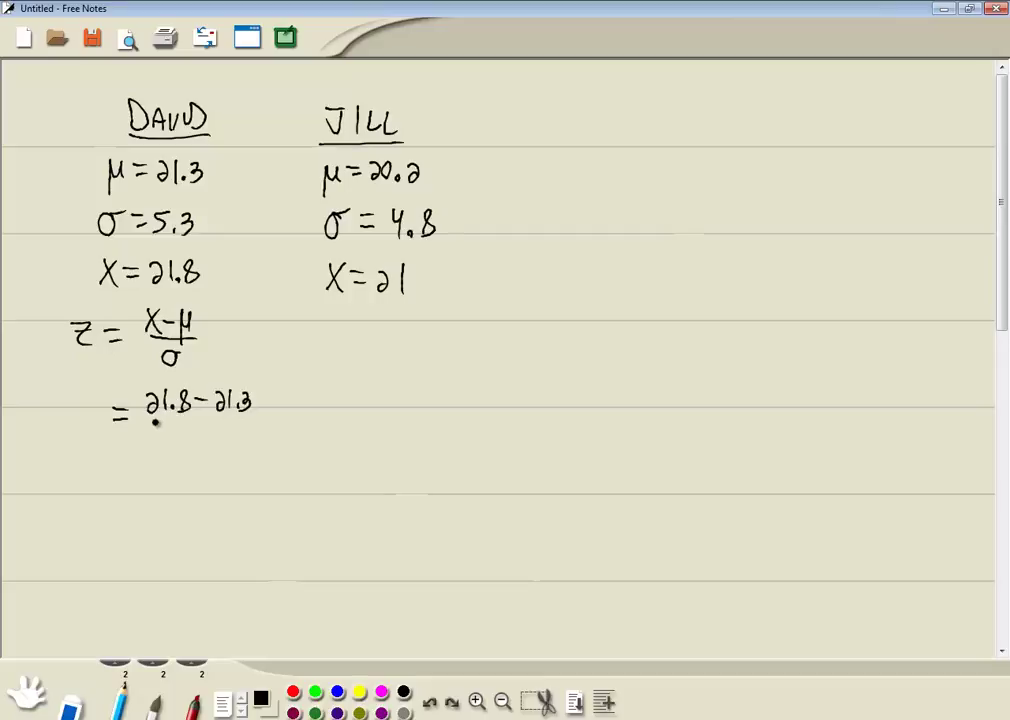
pyautogui.moveTo(148, 426); pyautogui.dragTo(258, 423)
pyautogui.moveTo(184, 438)
pyautogui.mouseDown()
pyautogui.moveTo(177, 455)
pyautogui.moveTo(198, 456)
pyautogui.mouseUp()
pyautogui.click(191, 452)
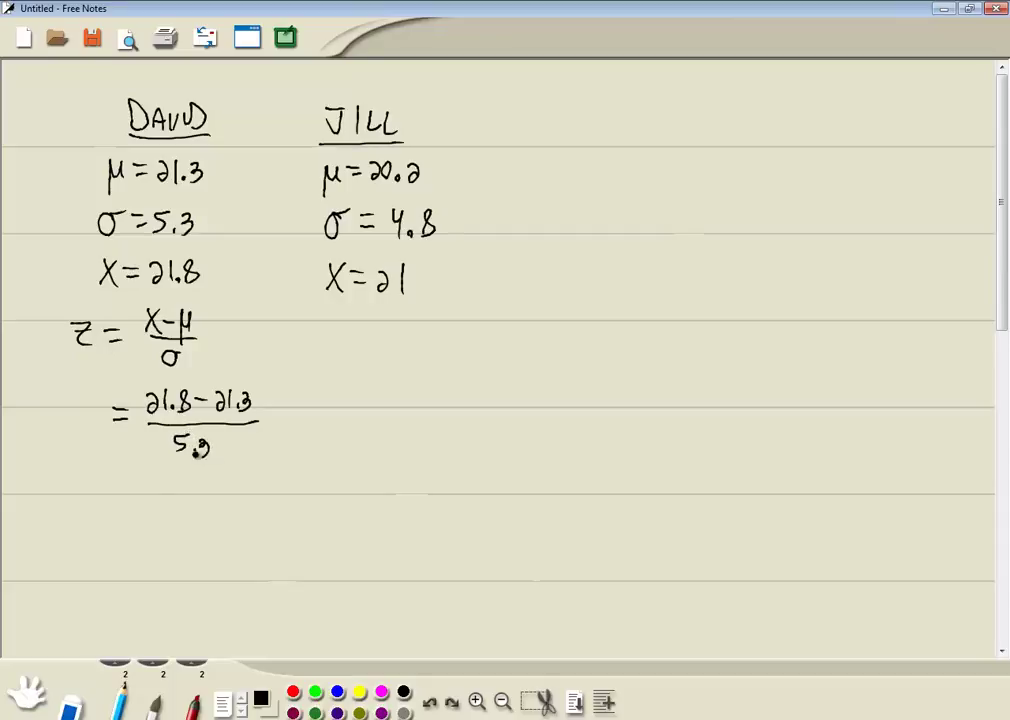
# Step: Simplify the fraction to = 0.5/5.3 and begin the next equals sign
pyautogui.moveTo(124, 484); pyautogui.dragTo(144, 483)
pyautogui.moveTo(125, 491)
pyautogui.mouseDown()
pyautogui.moveTo(180, 483)
pyautogui.moveTo(225, 506)
pyautogui.moveTo(186, 522)
pyautogui.moveTo(206, 539)
pyautogui.mouseUp()
pyautogui.click(190, 491)
pyautogui.click(209, 523)
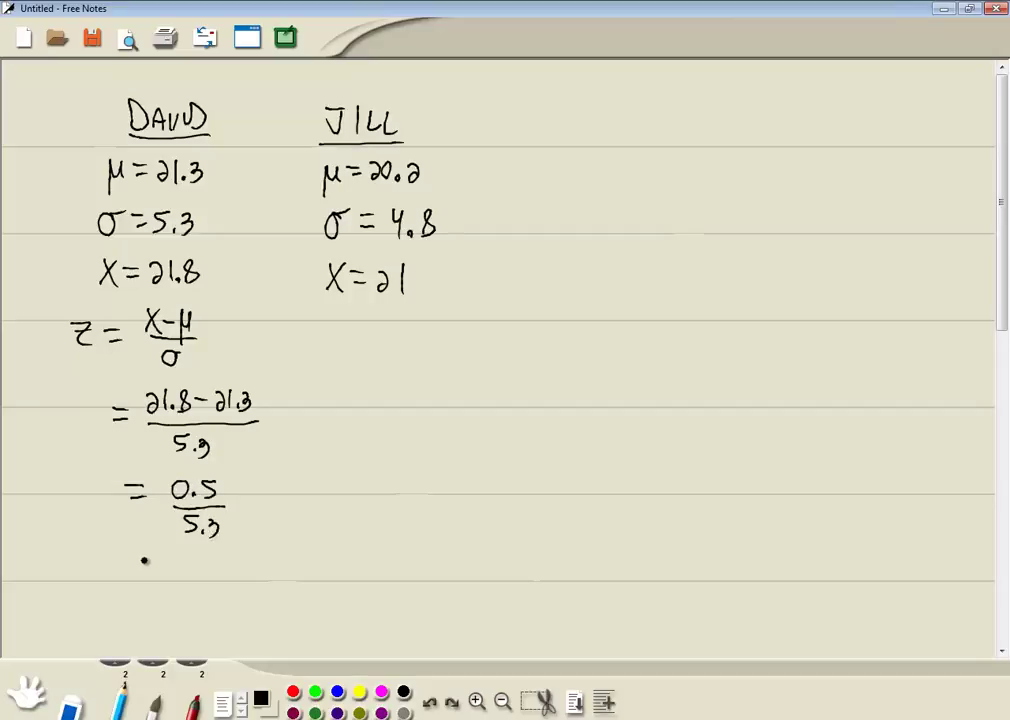
pyautogui.moveTo(146, 565); pyautogui.dragTo(161, 557)
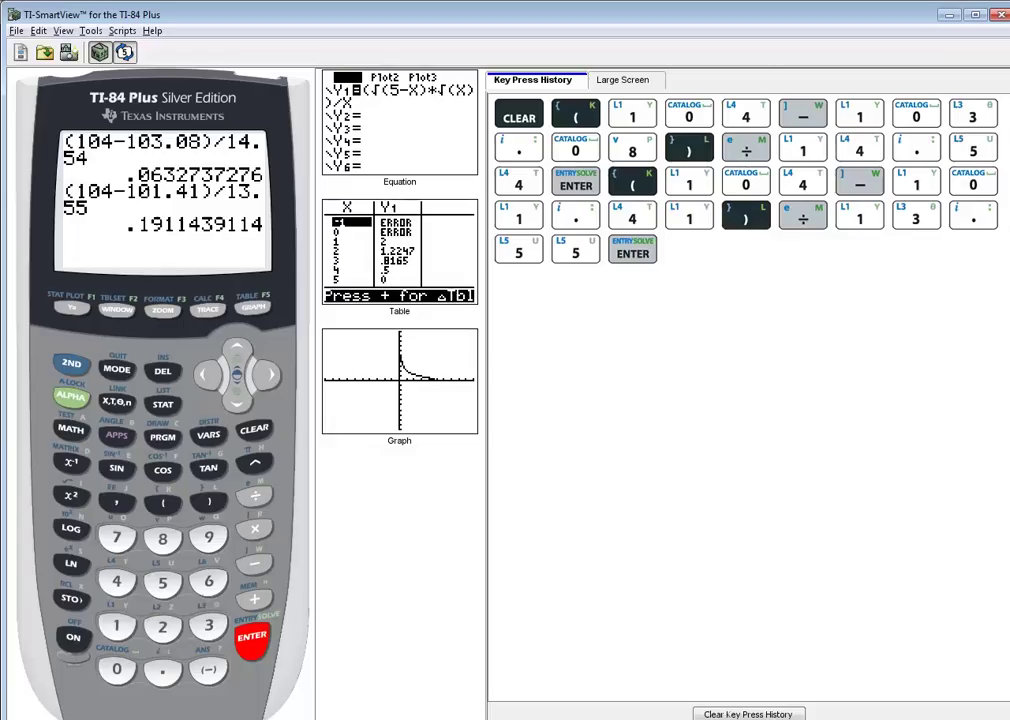
# Step: Evaluate .5/5.3 on the TI-84 emulator, which gives .0943396226
pyautogui.write('.')
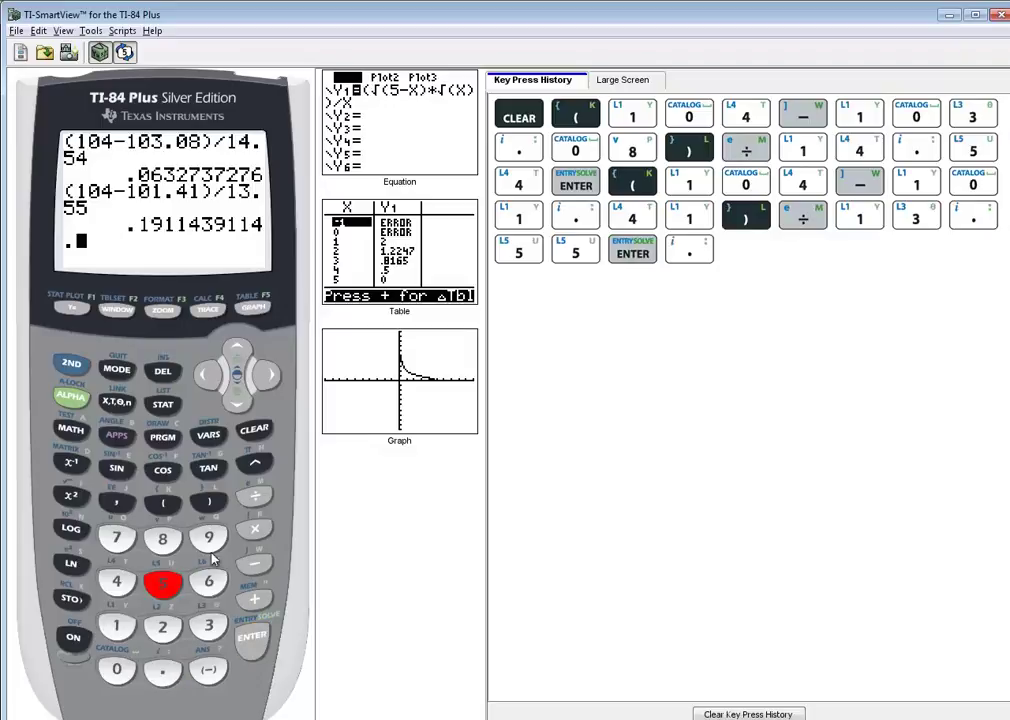
pyautogui.write('5/5.3')
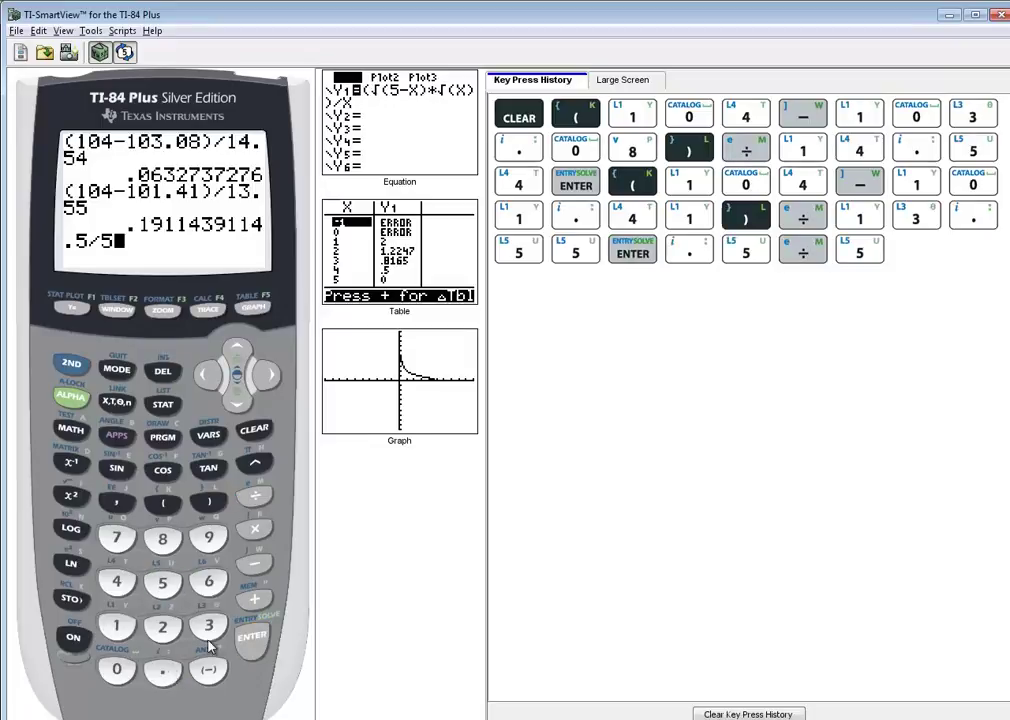
pyautogui.click(254, 640)
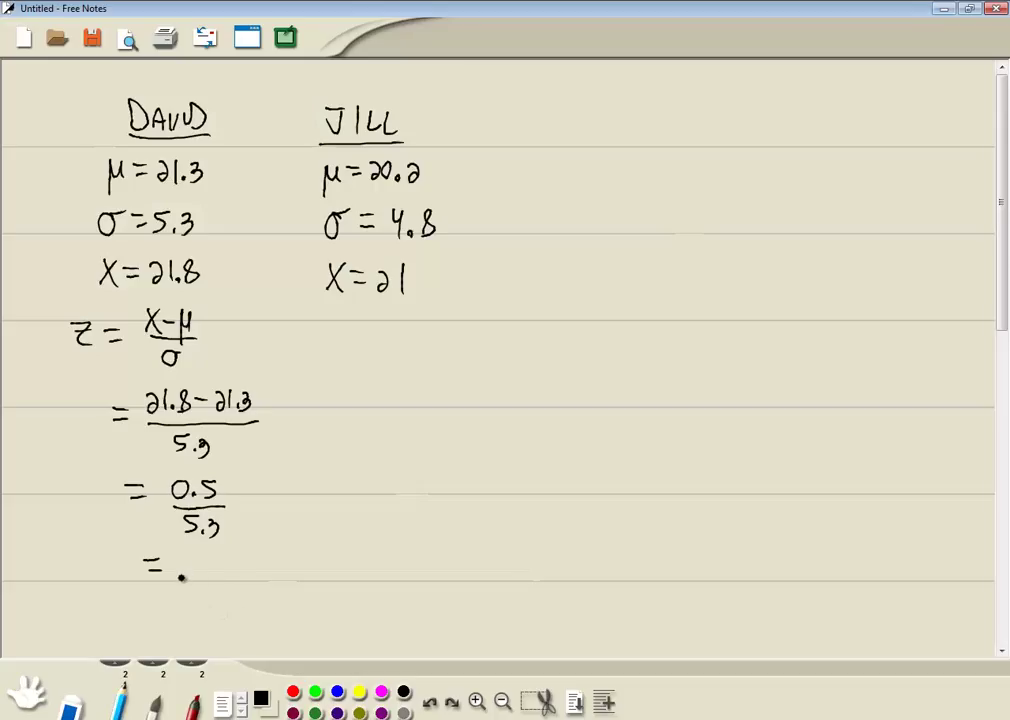
# Step: Record David's z as .09 and write Jill's formula z = (X−μ)/σ
pyautogui.moveTo(192, 564); pyautogui.dragTo(211, 580)
pyautogui.moveTo(103, 564)
pyautogui.mouseDown()
pyautogui.moveTo(118, 564)
pyautogui.moveTo(122, 580)
pyautogui.mouseUp()
pyautogui.moveTo(338, 332)
pyautogui.mouseDown()
pyautogui.moveTo(355, 355)
pyautogui.moveTo(380, 337)
pyautogui.mouseUp()
pyautogui.moveTo(363, 347)
pyautogui.mouseDown()
pyautogui.moveTo(417, 317)
pyautogui.moveTo(401, 345)
pyautogui.mouseUp()
pyautogui.moveTo(421, 334)
pyautogui.mouseDown()
pyautogui.moveTo(451, 318)
pyautogui.moveTo(457, 344)
pyautogui.moveTo(420, 374)
pyautogui.mouseUp()
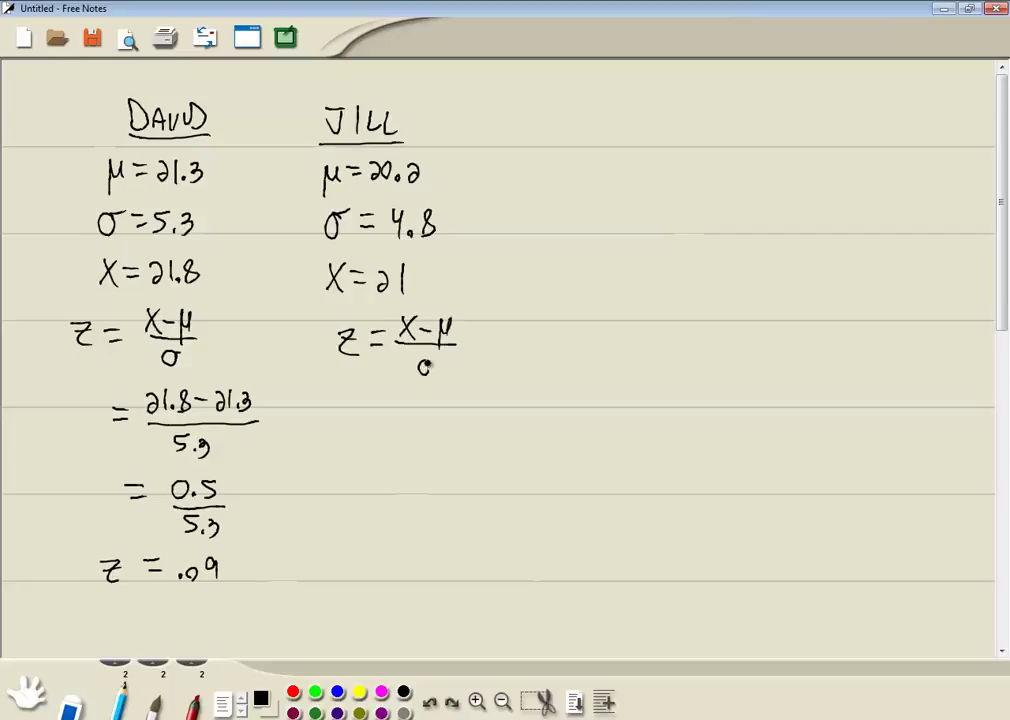
pyautogui.moveTo(360, 422)
pyautogui.mouseDown()
pyautogui.moveTo(381, 422)
pyautogui.moveTo(381, 434)
pyautogui.moveTo(421, 428)
pyautogui.mouseUp()
# Step: Substitute Jill's numbers as (21−20.2)/4.8 and start the next equals line
pyautogui.moveTo(429, 417)
pyautogui.mouseDown()
pyautogui.moveTo(471, 426)
pyautogui.moveTo(480, 411)
pyautogui.moveTo(500, 426)
pyautogui.mouseUp()
pyautogui.click(488, 424)
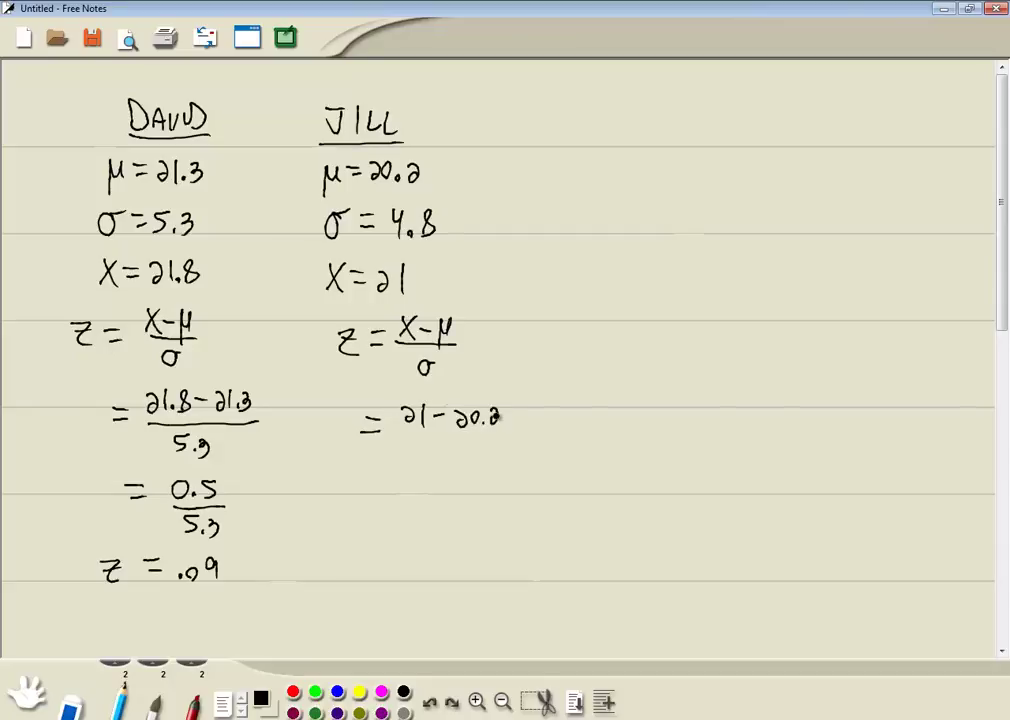
pyautogui.moveTo(403, 436); pyautogui.dragTo(498, 436)
pyautogui.moveTo(429, 449)
pyautogui.mouseDown()
pyautogui.moveTo(441, 468)
pyautogui.moveTo(461, 452)
pyautogui.mouseUp()
pyautogui.click(451, 462)
pyautogui.moveTo(385, 504); pyautogui.dragTo(401, 503)
pyautogui.moveTo(386, 513); pyautogui.dragTo(402, 514)
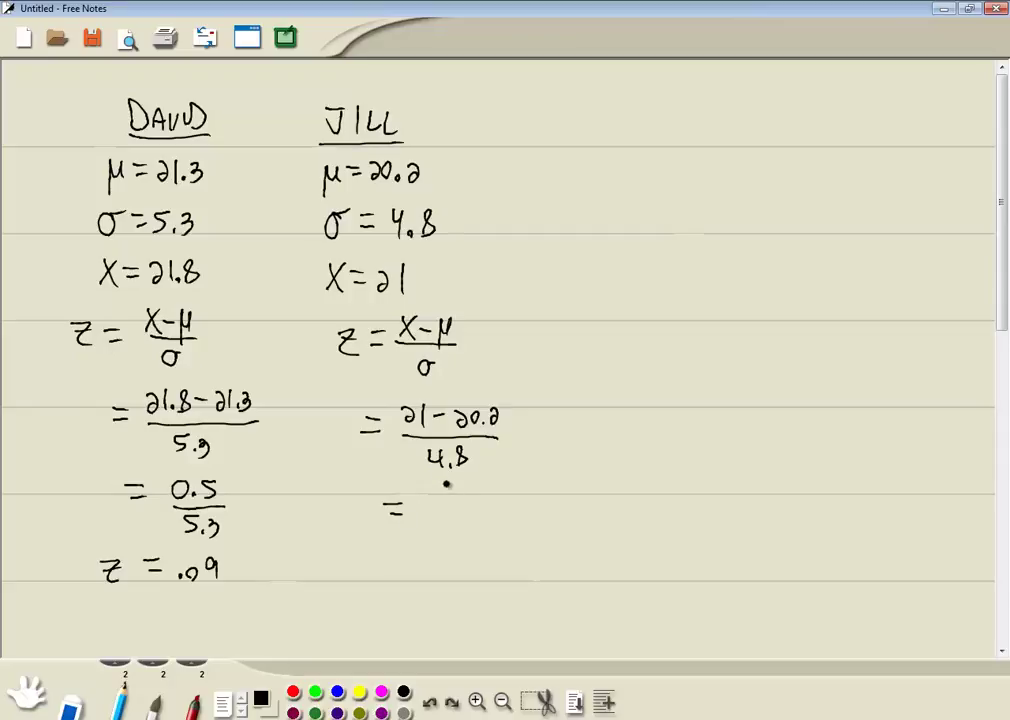
# Step: Simplify Jill's fraction to 0.8/4.8 followed by an equals sign
pyautogui.moveTo(438, 491)
pyautogui.mouseDown()
pyautogui.moveTo(463, 497)
pyautogui.moveTo(476, 515)
pyautogui.moveTo(436, 542)
pyautogui.moveTo(463, 540)
pyautogui.mouseUp()
pyautogui.click(449, 507)
pyautogui.click(452, 540)
pyautogui.moveTo(398, 572); pyautogui.dragTo(413, 571)
pyautogui.moveTo(399, 580); pyautogui.dragTo(414, 580)
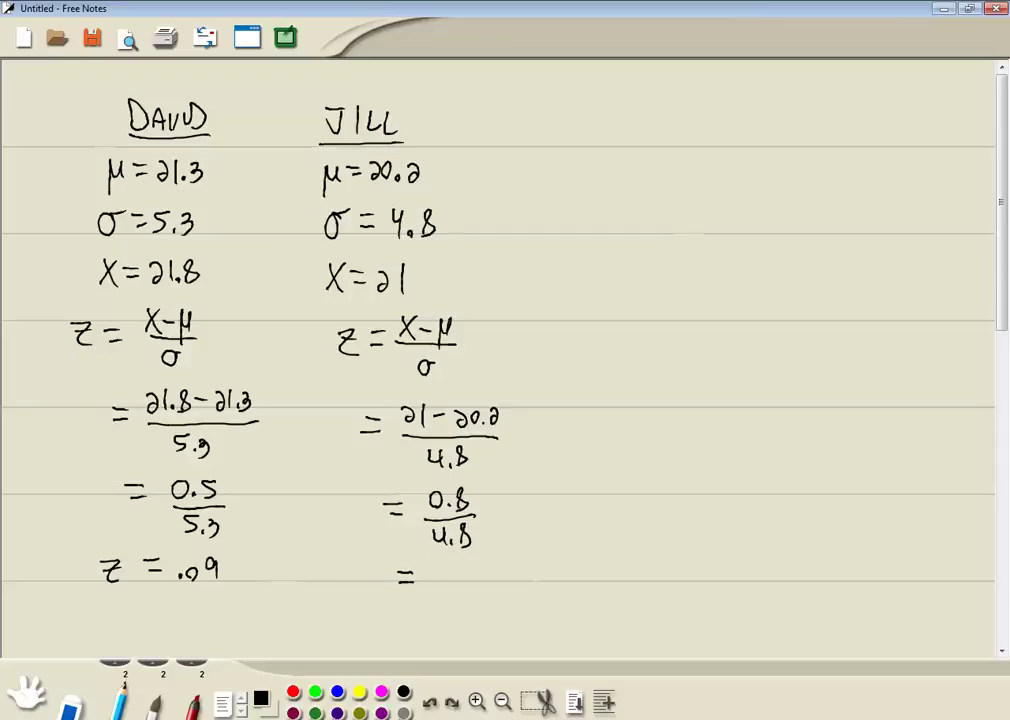
# Step: Compute .8 ÷ 4.8 in TI-SmartView to get about .1666666667 for Jill
pyautogui.hotkey('alt', 'Tab')
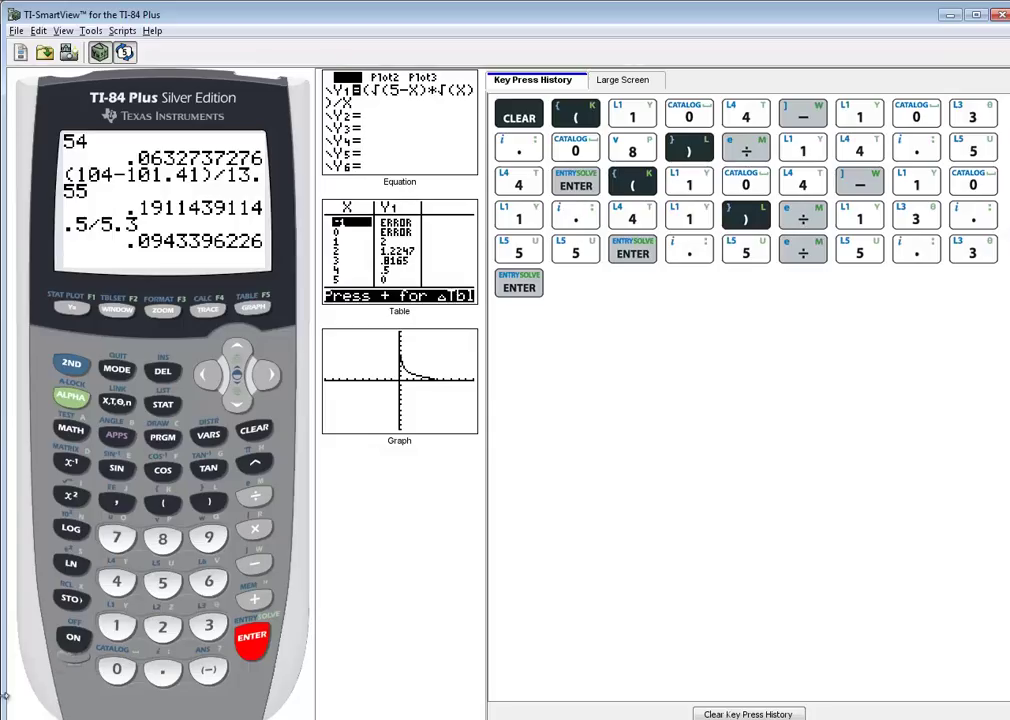
pyautogui.click(163, 671)
pyautogui.click(162, 539)
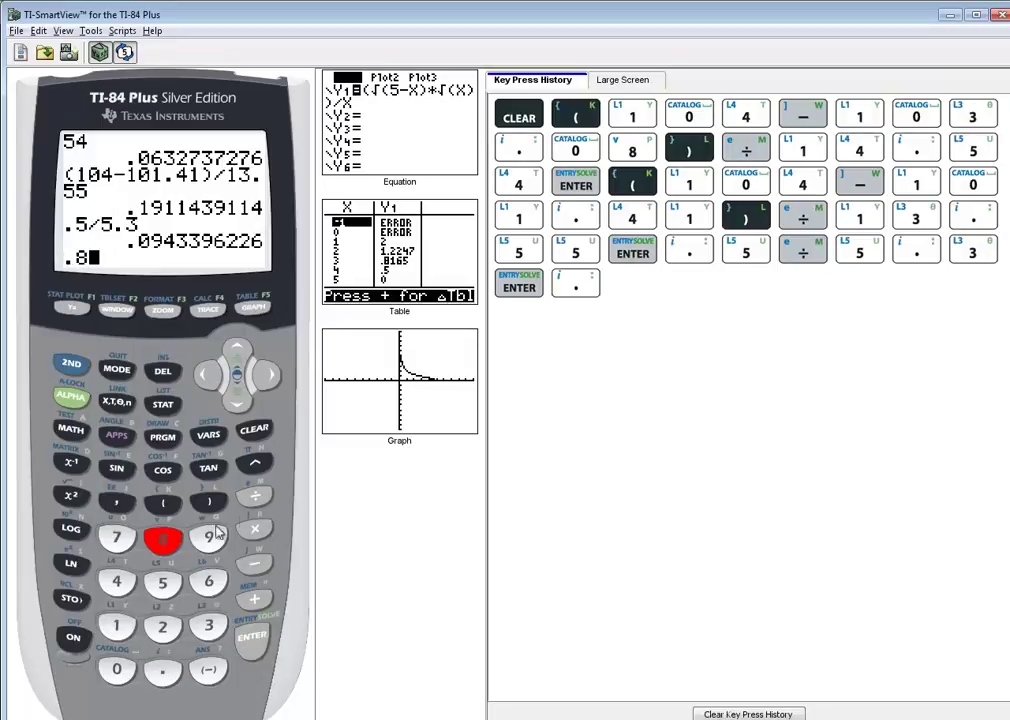
pyautogui.press('/')
pyautogui.press('4')
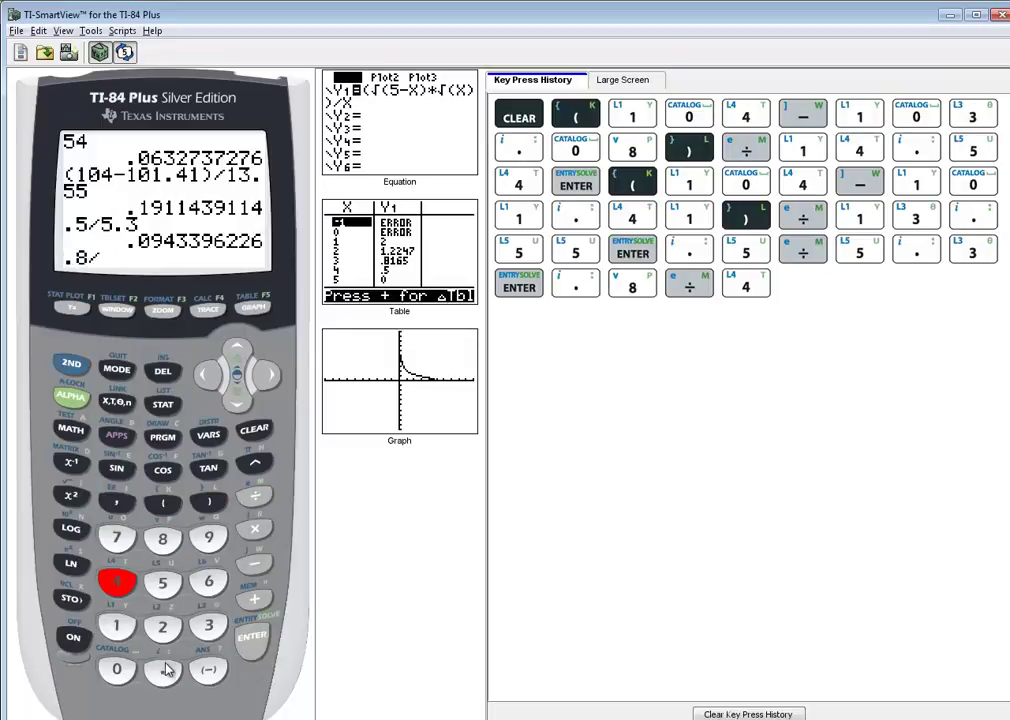
pyautogui.press('.')
pyautogui.press('8')
pyautogui.click(250, 637)
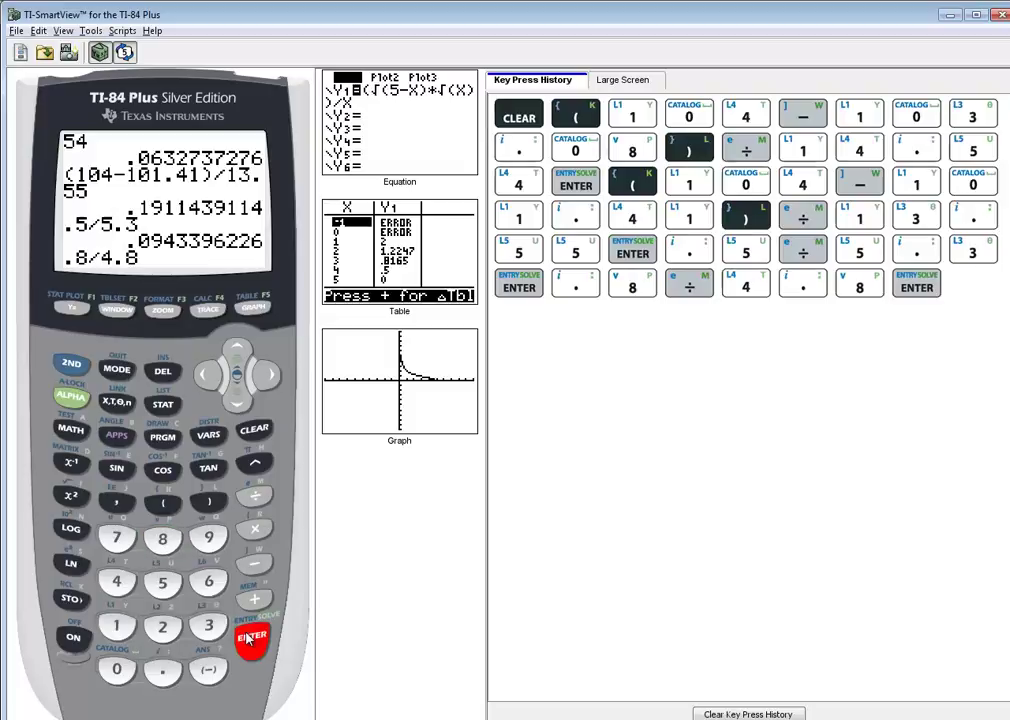
# Step: Write Jill's z-score as .17 and circle it
pyautogui.hotkey('alt', 'Tab')
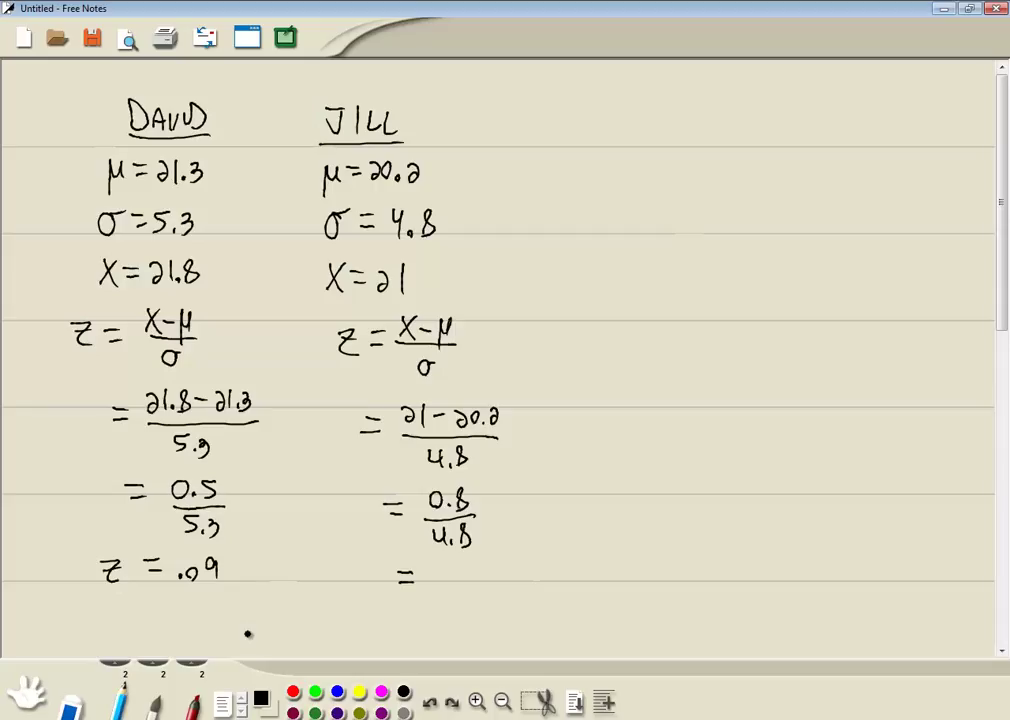
pyautogui.moveTo(455, 566); pyautogui.dragTo(455, 588)
pyautogui.moveTo(461, 567)
pyautogui.mouseDown()
pyautogui.moveTo(477, 566)
pyautogui.moveTo(466, 588)
pyautogui.mouseUp()
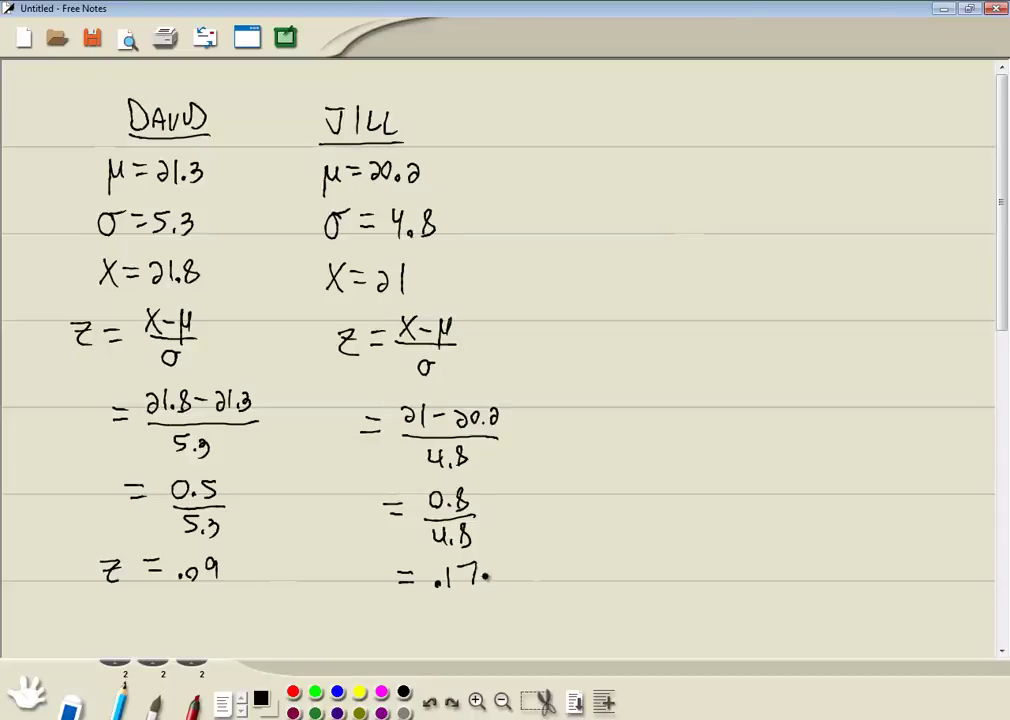
pyautogui.moveTo(488, 560)
pyautogui.mouseDown()
pyautogui.moveTo(442, 570)
pyautogui.moveTo(491, 591)
pyautogui.moveTo(494, 565)
pyautogui.mouseUp()
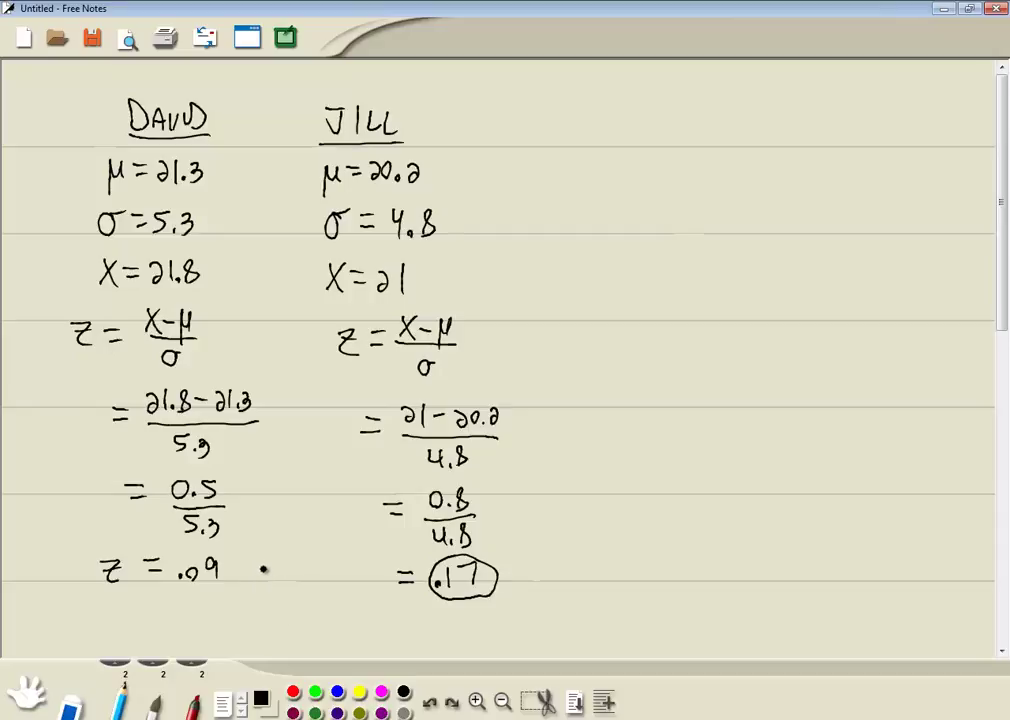
# Step: Label both David's .09 and Jill's .17 as USUAL
pyautogui.hotkey('alt', 'Tab')
pyautogui.hotkey('alt', 'Tab')
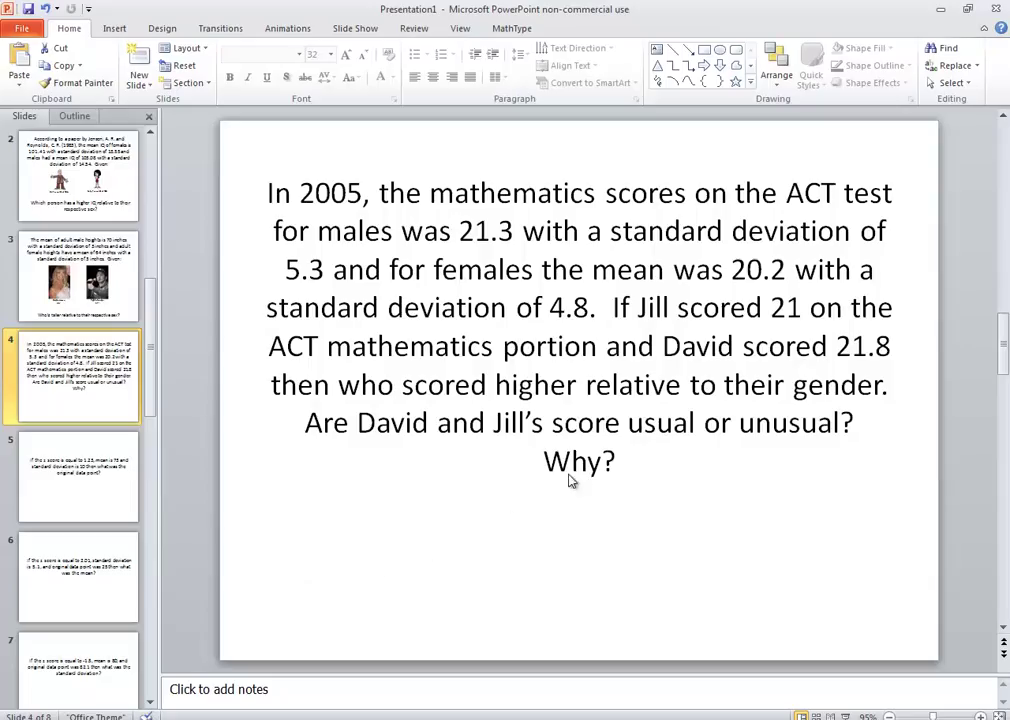
pyautogui.hotkey('alt', 'Tab')
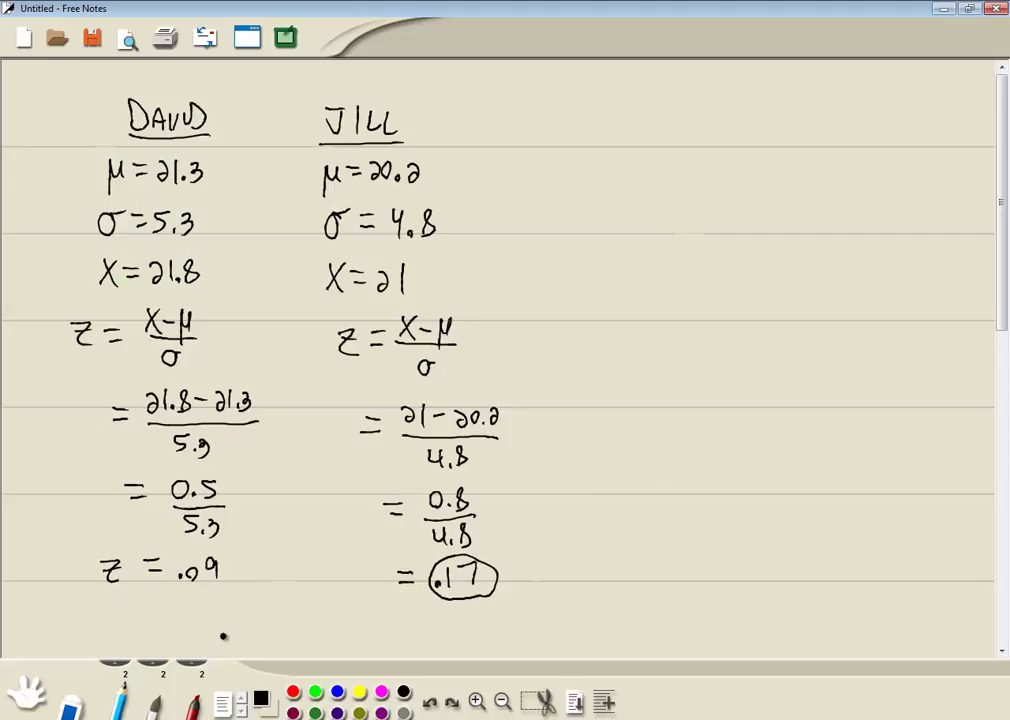
pyautogui.moveTo(170, 607)
pyautogui.mouseDown()
pyautogui.moveTo(172, 625)
pyautogui.moveTo(184, 604)
pyautogui.mouseUp()
pyautogui.moveTo(199, 606)
pyautogui.mouseDown()
pyautogui.moveTo(187, 622)
pyautogui.moveTo(214, 606)
pyautogui.moveTo(244, 622)
pyautogui.mouseUp()
pyautogui.moveTo(421, 610)
pyautogui.mouseDown()
pyautogui.moveTo(438, 629)
pyautogui.moveTo(463, 612)
pyautogui.moveTo(478, 630)
pyautogui.mouseUp()
pyautogui.moveTo(481, 612); pyautogui.dragTo(493, 624)
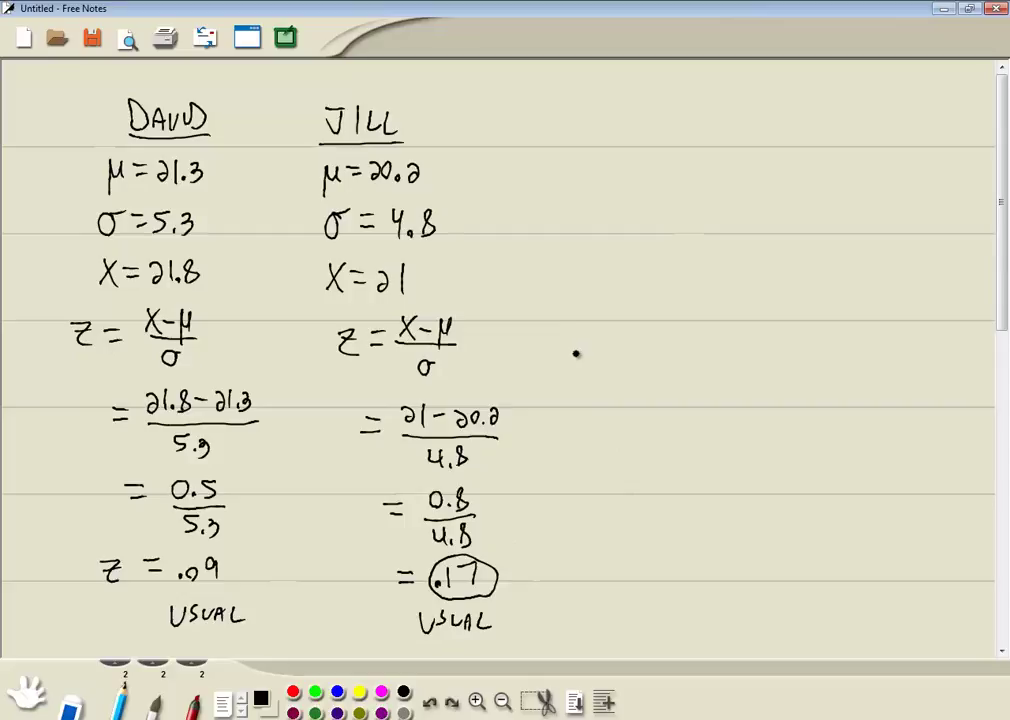
# Step: Note the usual z-score range −2 to 2 at the right
pyautogui.moveTo(575, 353); pyautogui.dragTo(585, 353)
pyautogui.moveTo(592, 346)
pyautogui.mouseDown()
pyautogui.moveTo(607, 357)
pyautogui.moveTo(648, 346)
pyautogui.mouseUp()
pyautogui.moveTo(641, 346)
pyautogui.mouseDown()
pyautogui.moveTo(641, 357)
pyautogui.moveTo(656, 347)
pyautogui.moveTo(702, 361)
pyautogui.mouseUp()
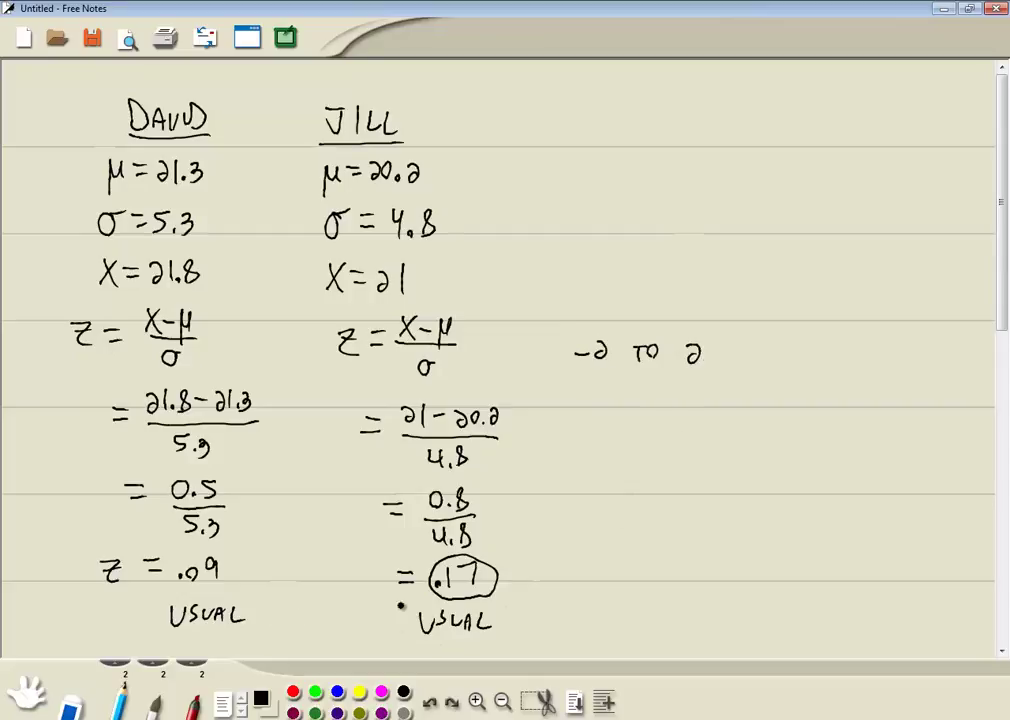